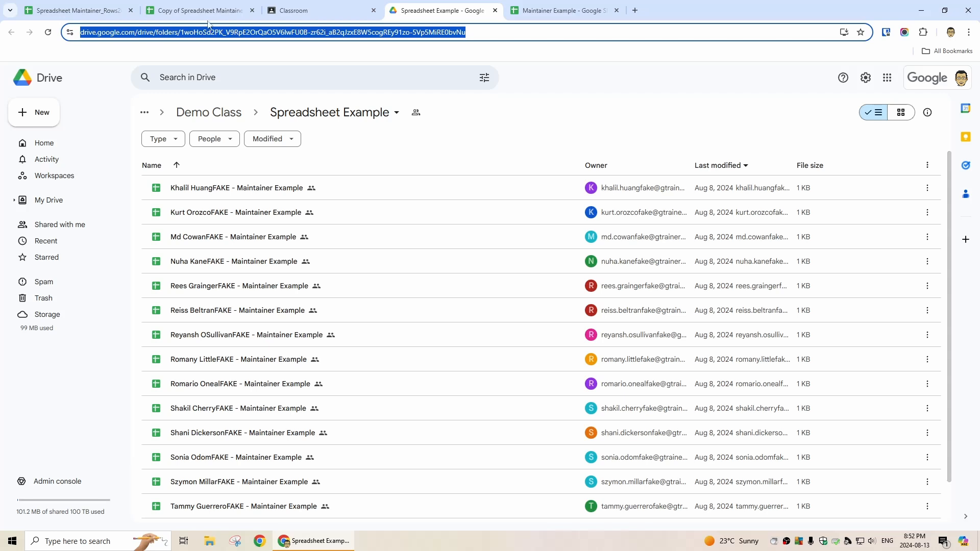
- Return to the Copy of Spreadsheet Maintainer tab with the folder URL copied
left_click(194, 10)
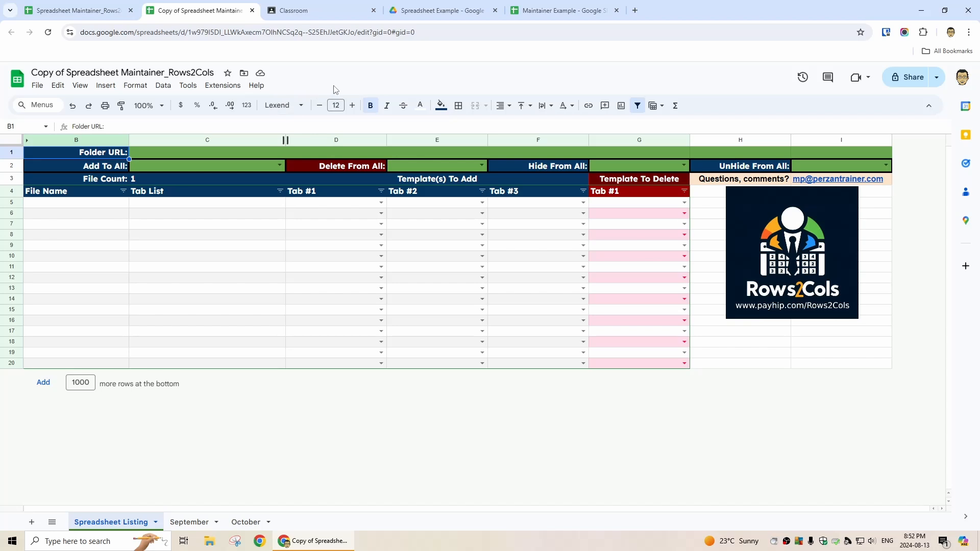
- Paste the Spreadsheet Example folder link into the Folder URL field C1
left_click(188, 154)
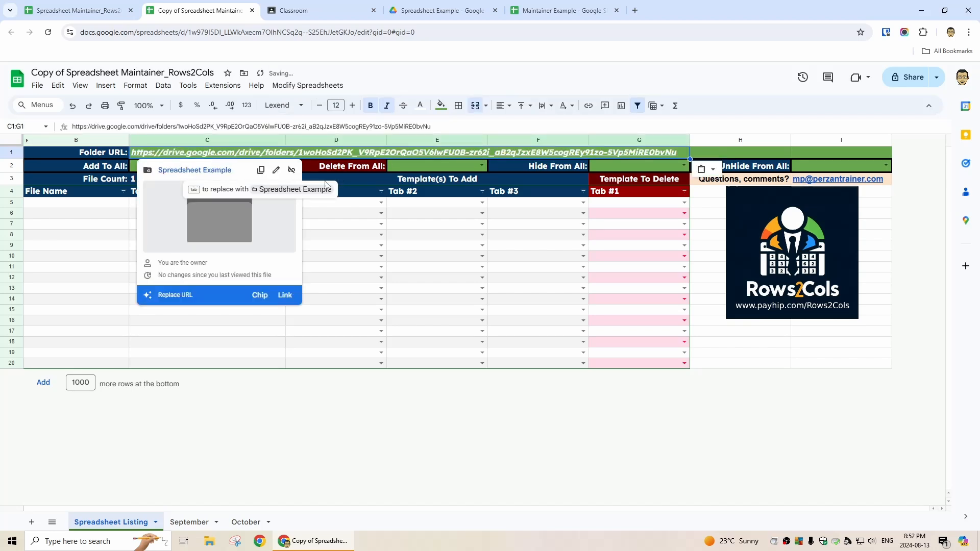
left_click_drag(357, 223, 347, 213)
- Run Modify Spreadsheets > Update Data and accept the authorization prompt
left_click(327, 87)
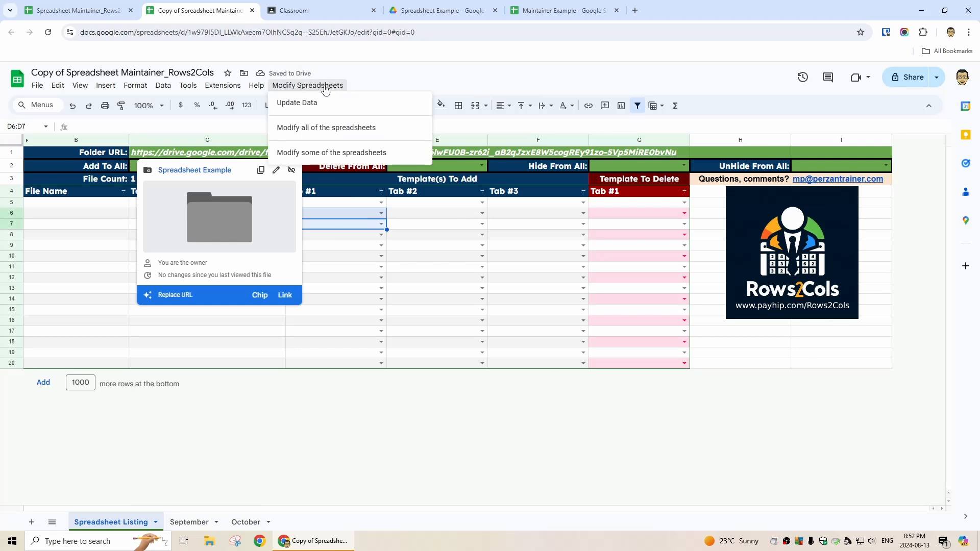
left_click(335, 108)
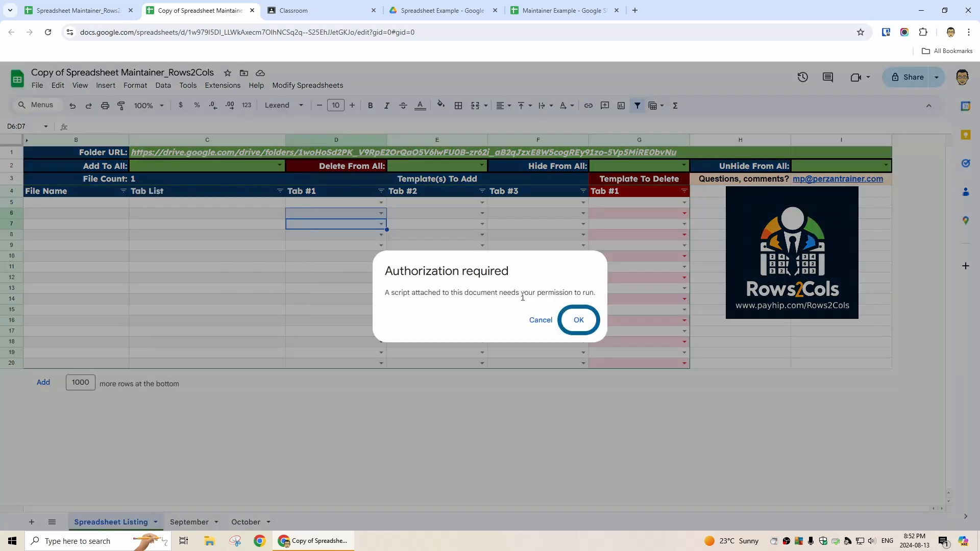
left_click(577, 321)
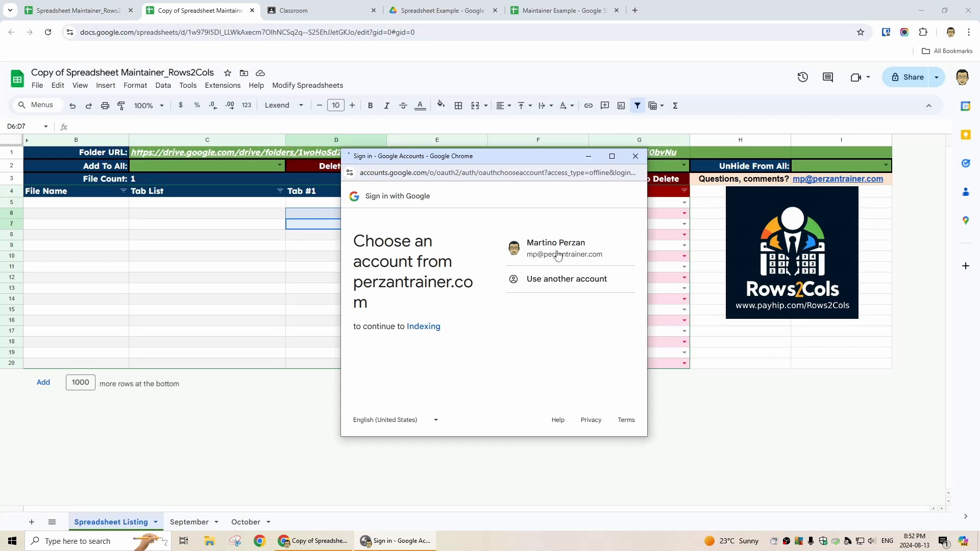
- Sign in with the owner's account and allow the Indexing script access to spreadsheets
left_click(554, 248)
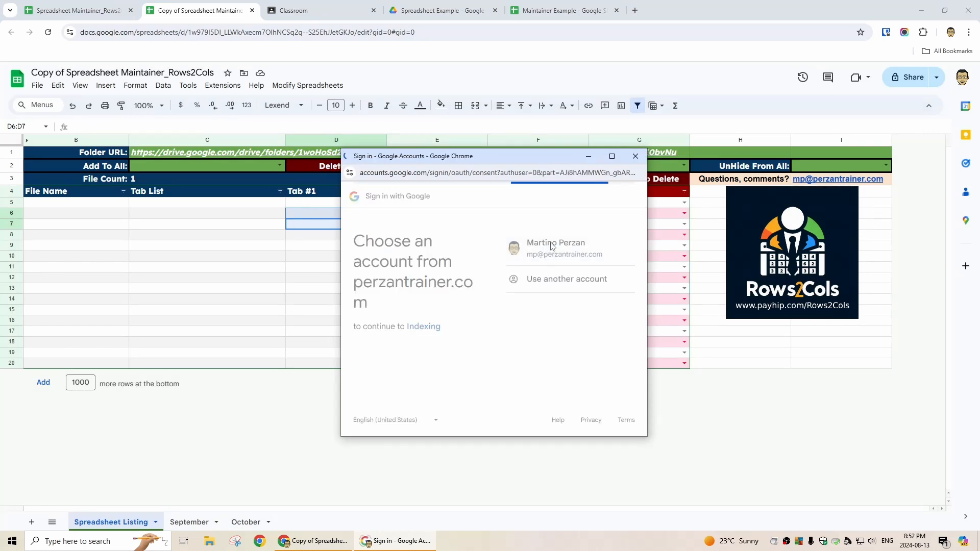
scroll(593, 343, "down", 2)
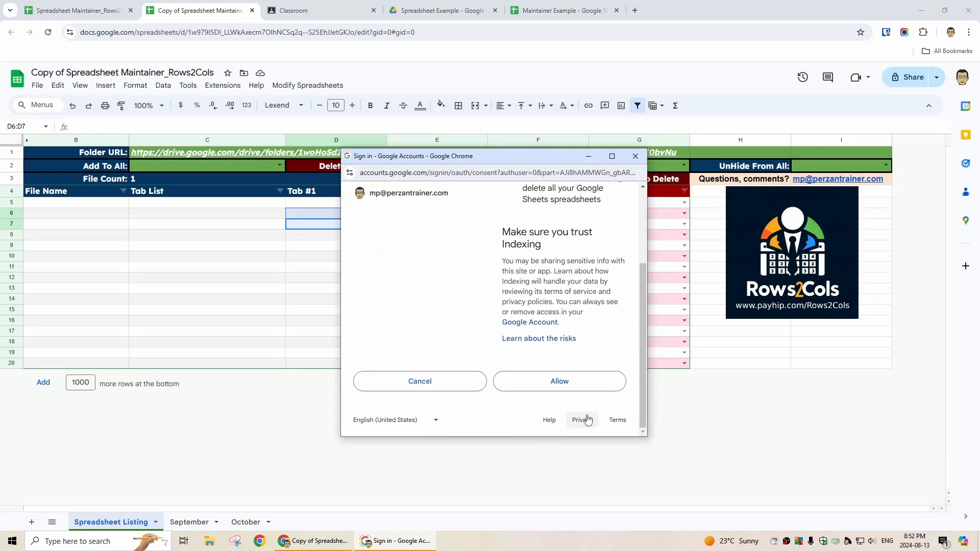
left_click(560, 380)
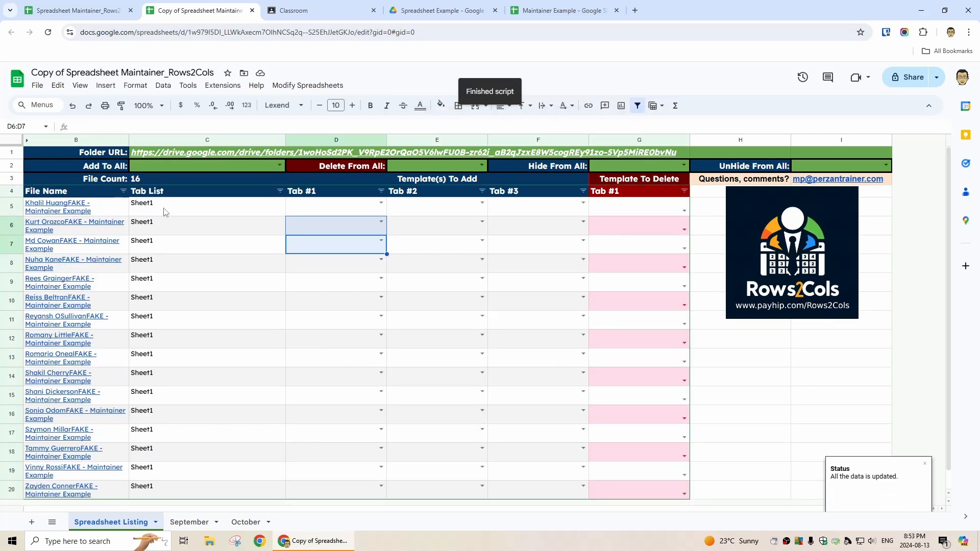
scroll(189, 430, "down", 1)
scroll(194, 445, "up", 1)
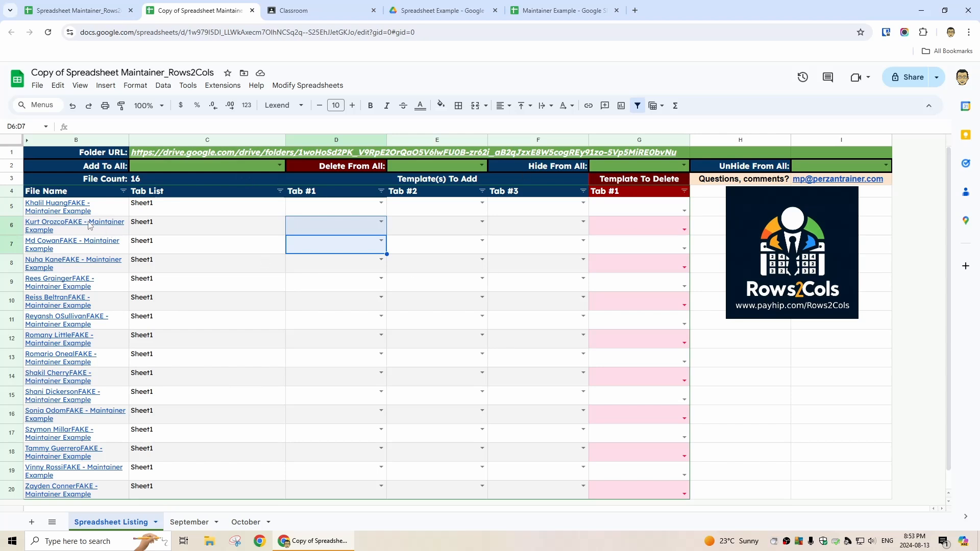
left_click(381, 208)
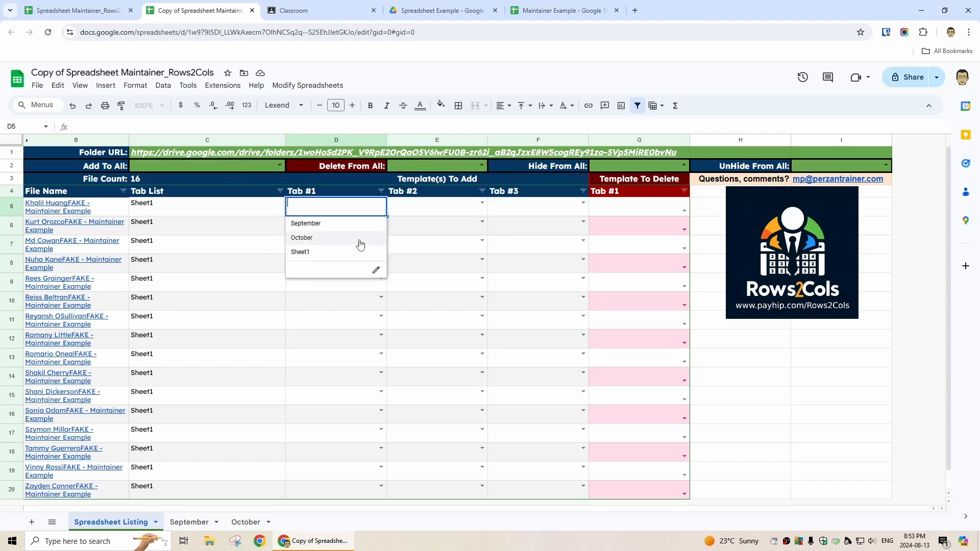
left_click(258, 215)
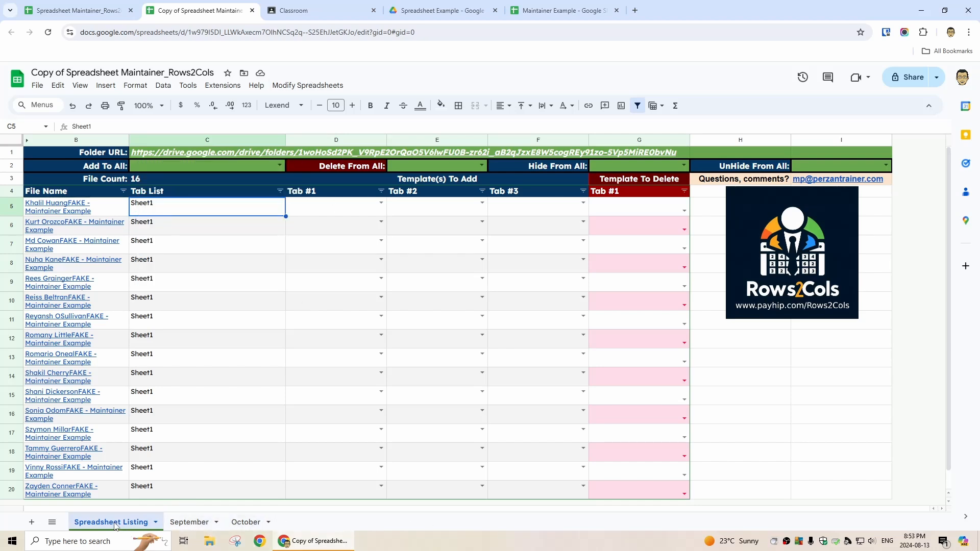
- Compare the September and October template tabs, ending on September
left_click(190, 523)
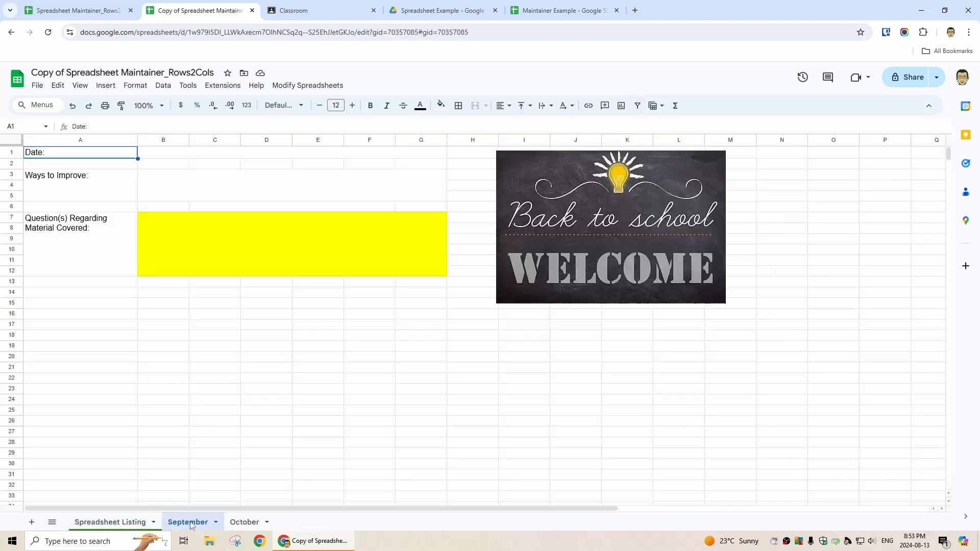
left_click(245, 522)
left_click(194, 523)
left_click(248, 523)
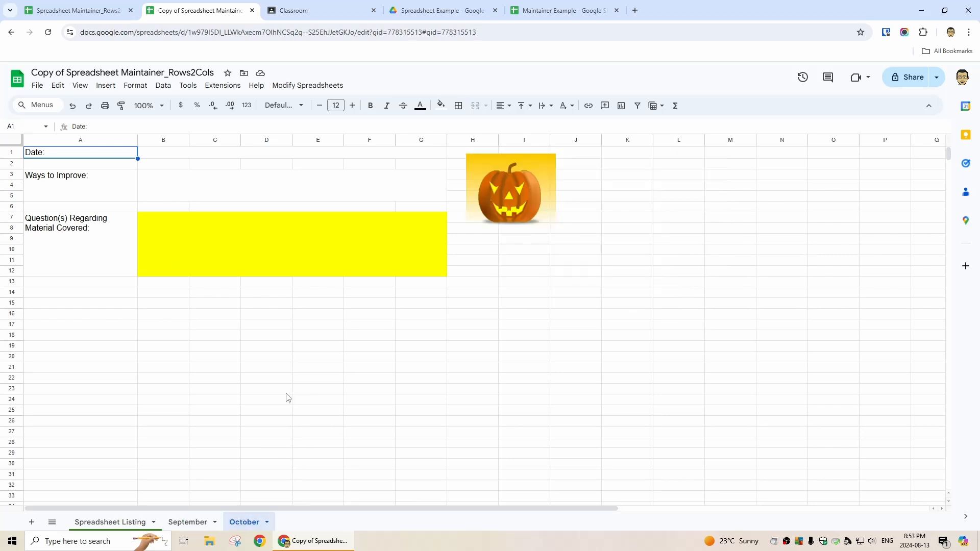
key("ctrl+shift+Page_Up")
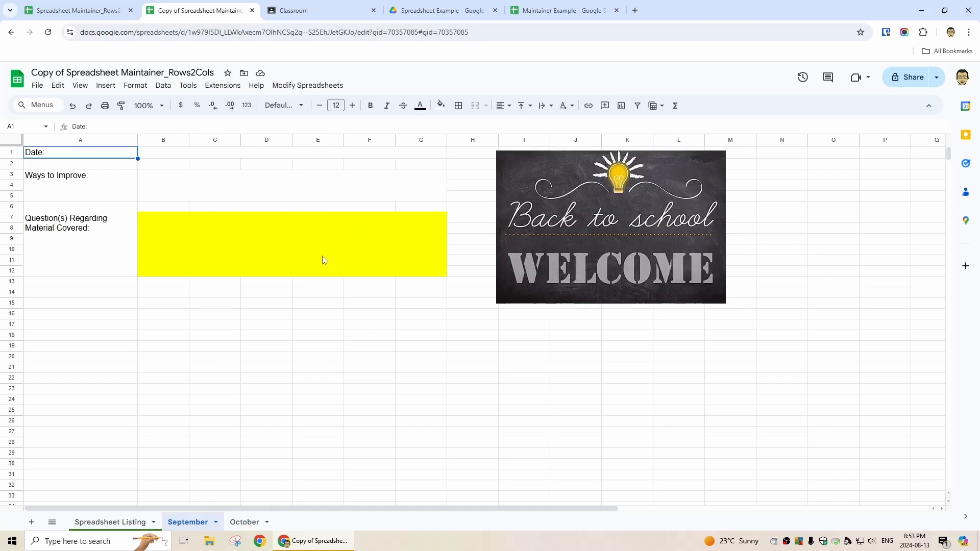
- Add an 'Is valid date' validation rule to B1:G1 and test the date picker
left_click(166, 156)
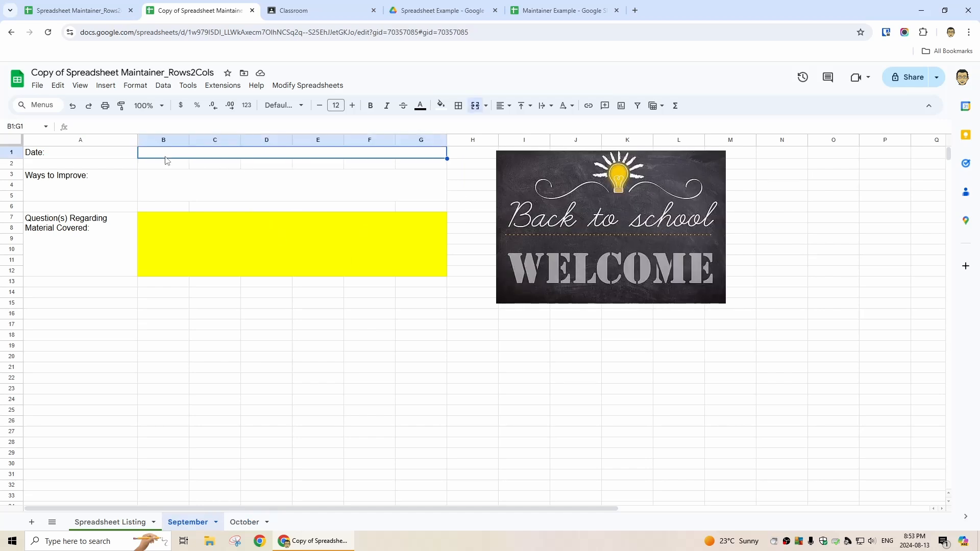
left_click(164, 87)
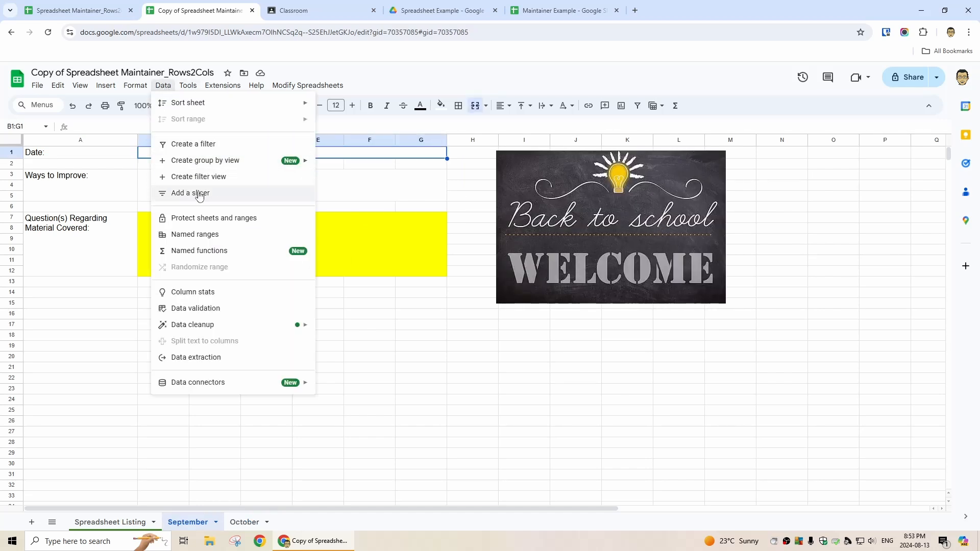
left_click(213, 308)
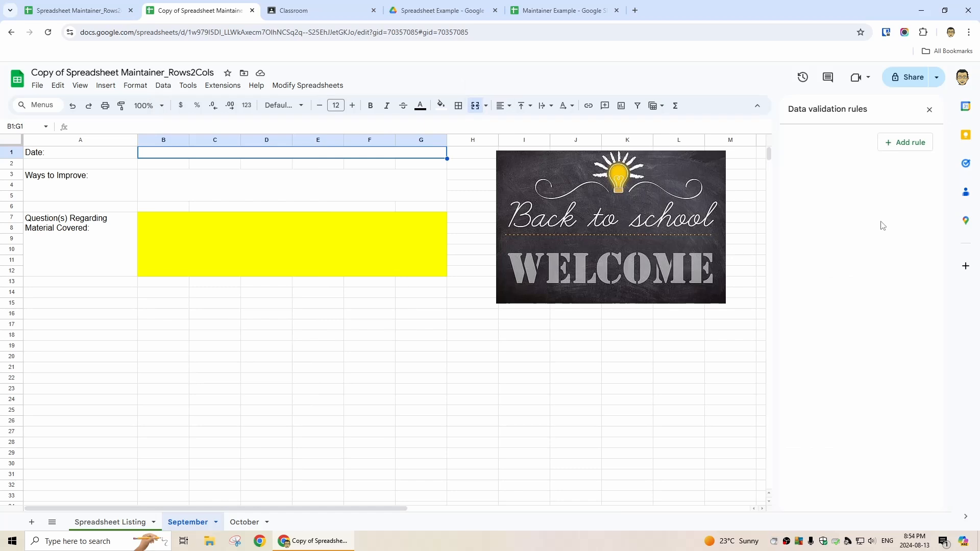
left_click(908, 143)
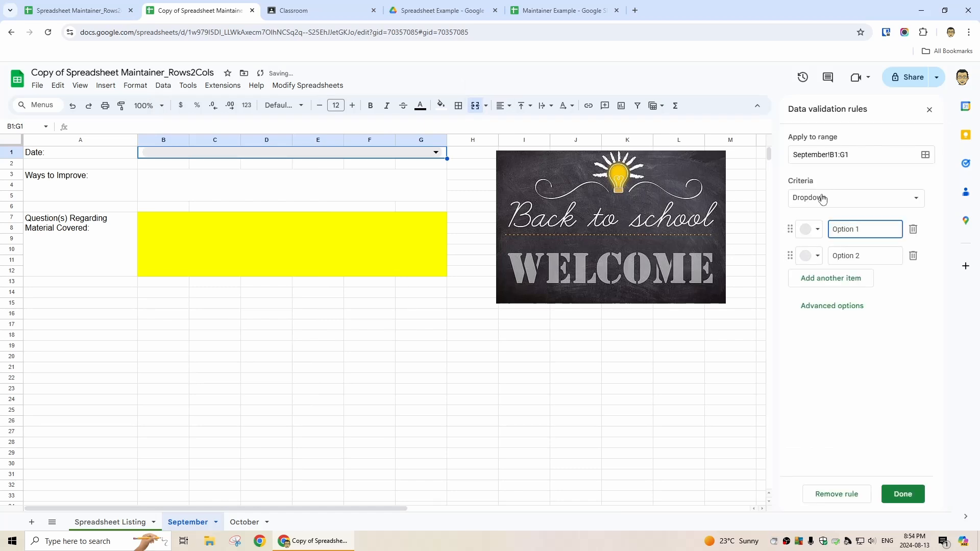
left_click(844, 204)
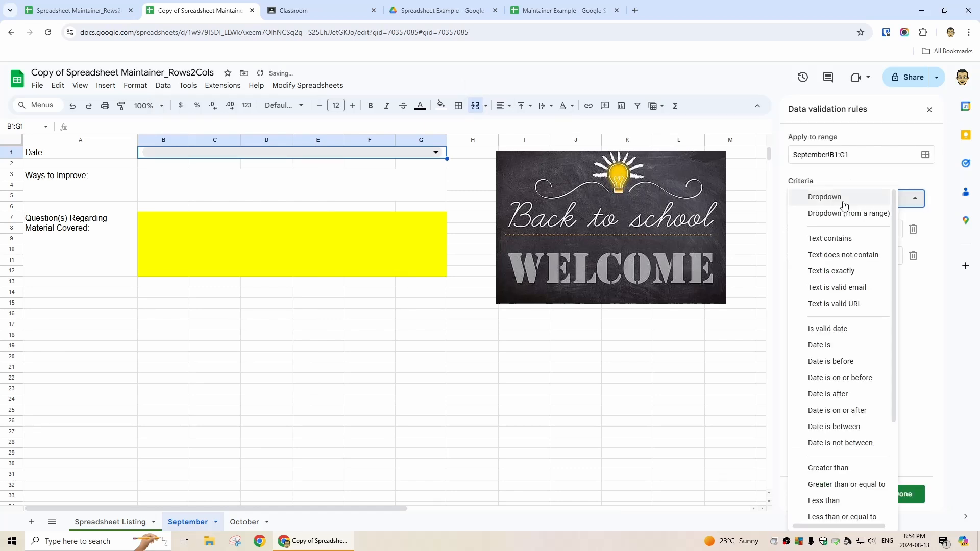
left_click(842, 334)
left_click(903, 494)
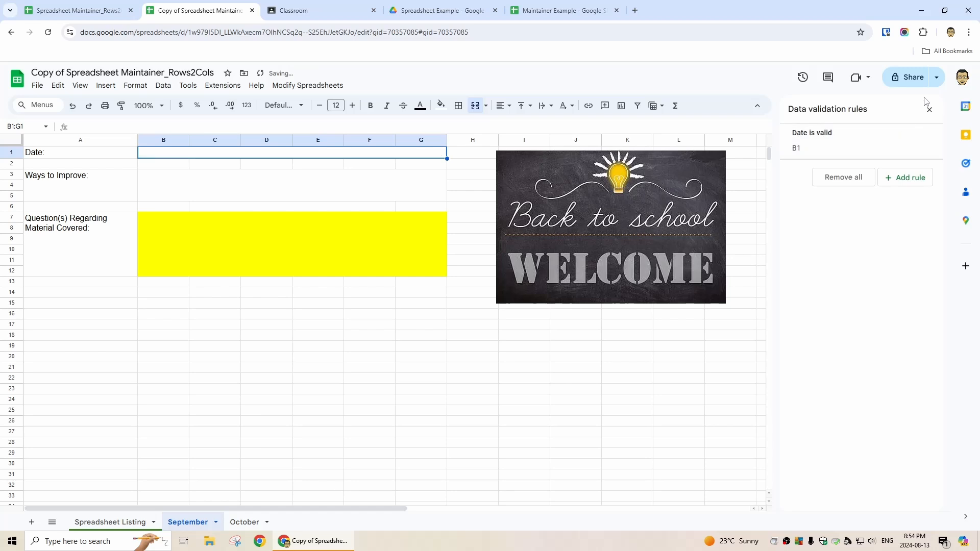
left_click(929, 109)
double_click(323, 153)
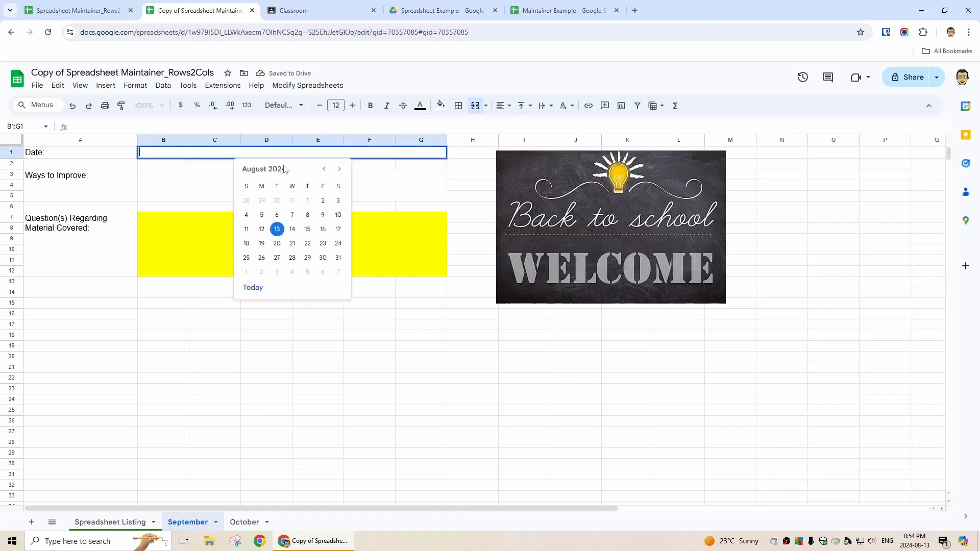
left_click(408, 192)
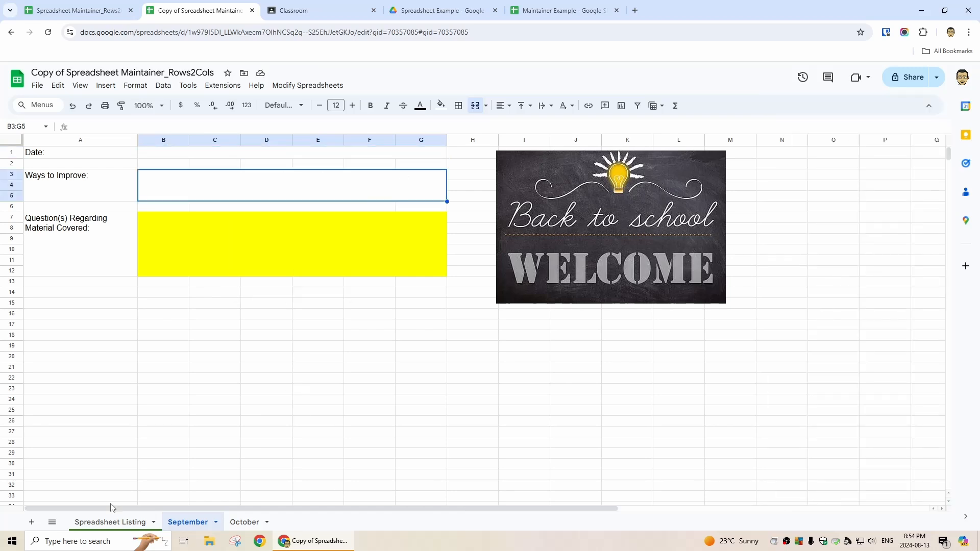
- On Spreadsheet Listing, list E2's Delete From All choices: September, October, Sheet1
left_click(114, 521)
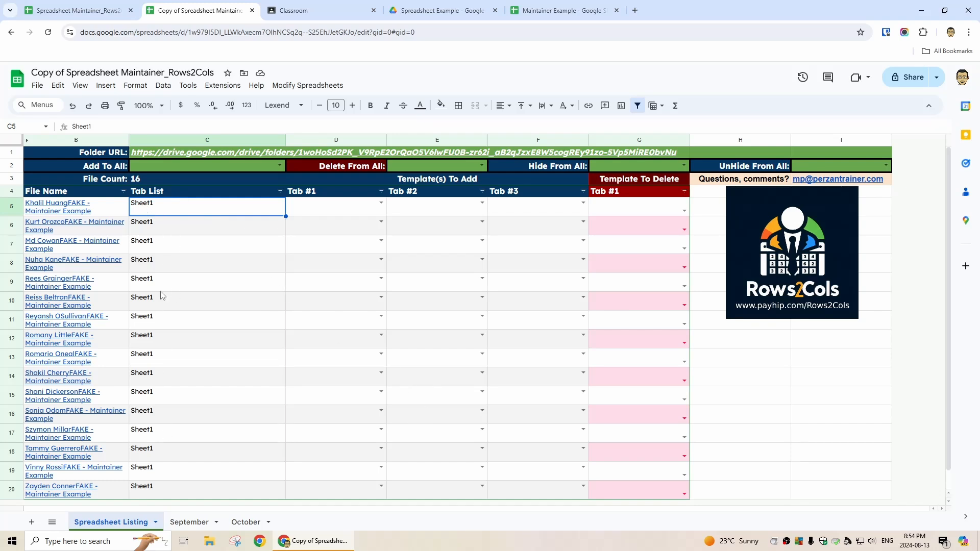
left_click(406, 165)
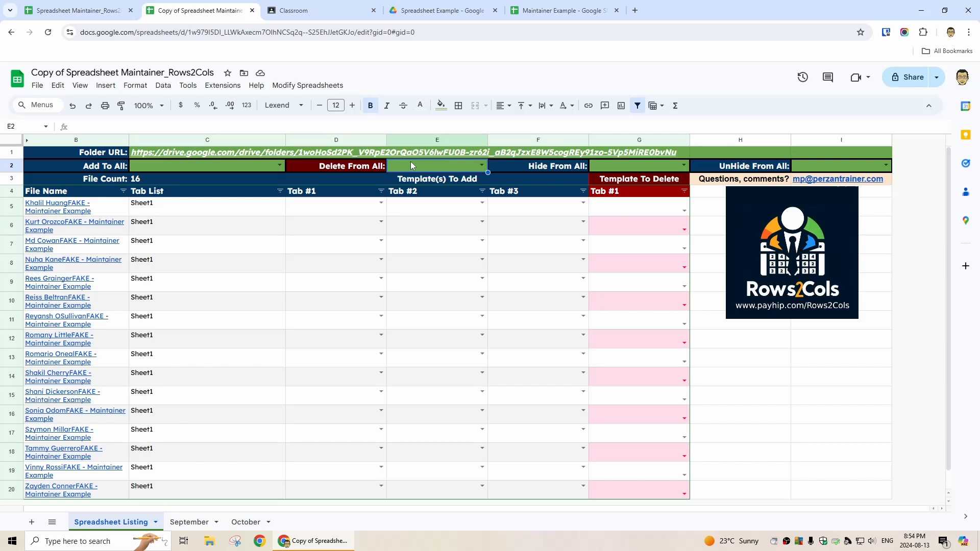
left_click(482, 165)
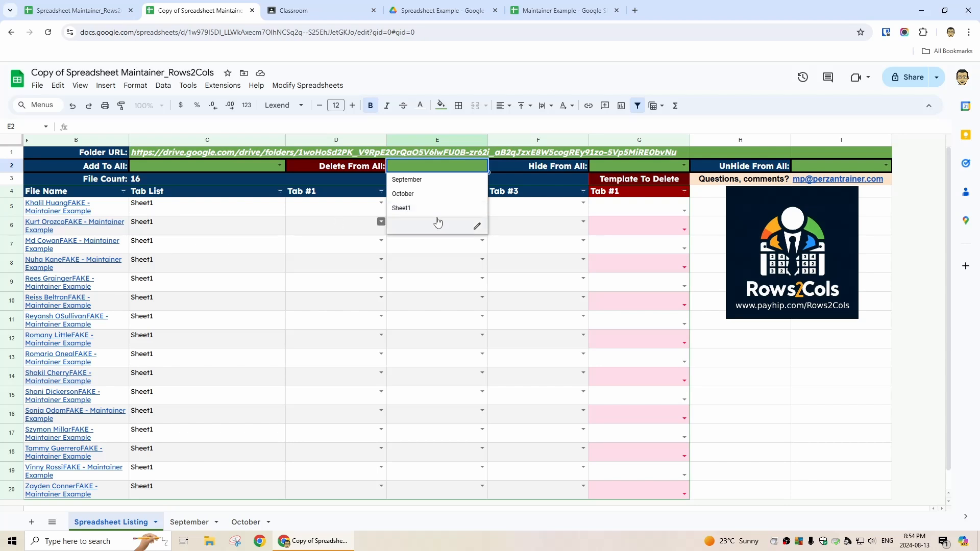
- Choose September in the Add To All dropdown (C2)
left_click(449, 180)
left_click(187, 521)
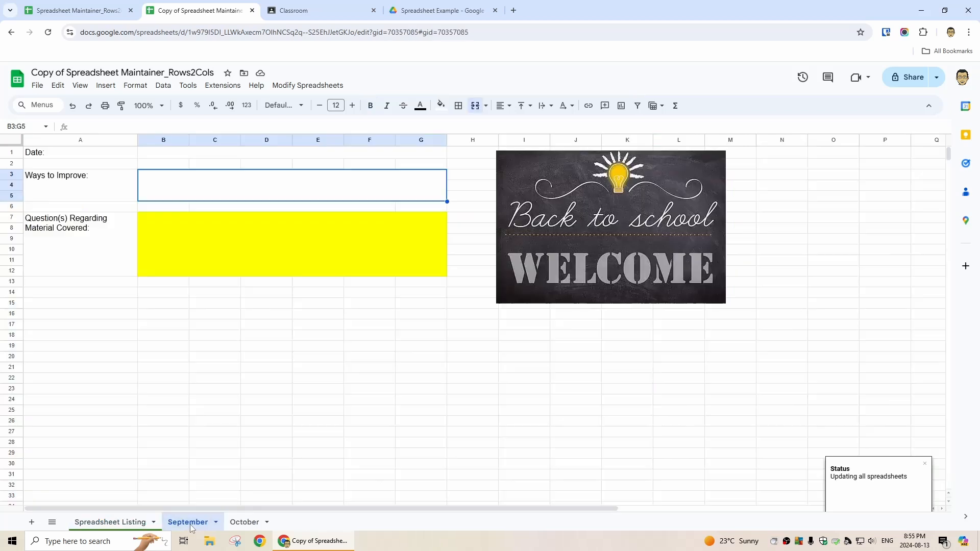
left_click(146, 522)
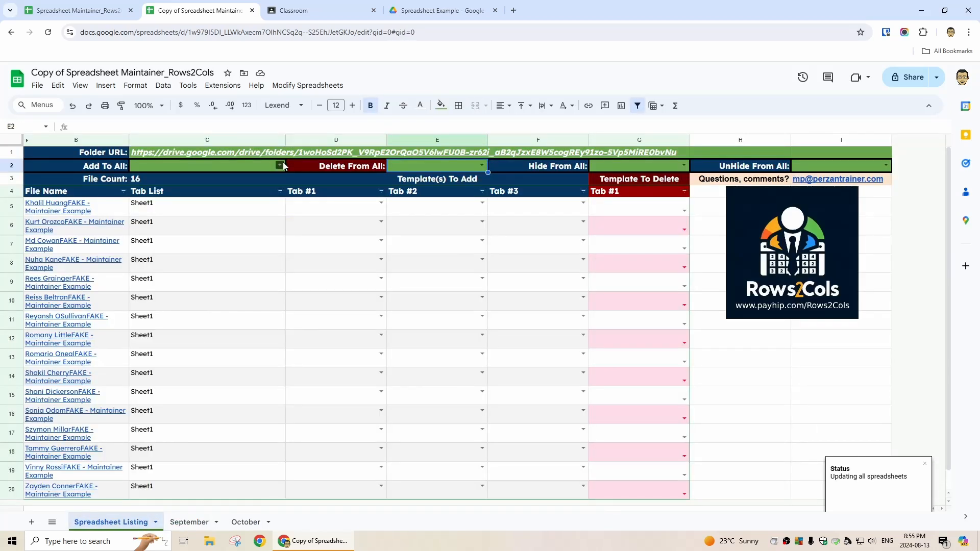
left_click(281, 165)
left_click(197, 182)
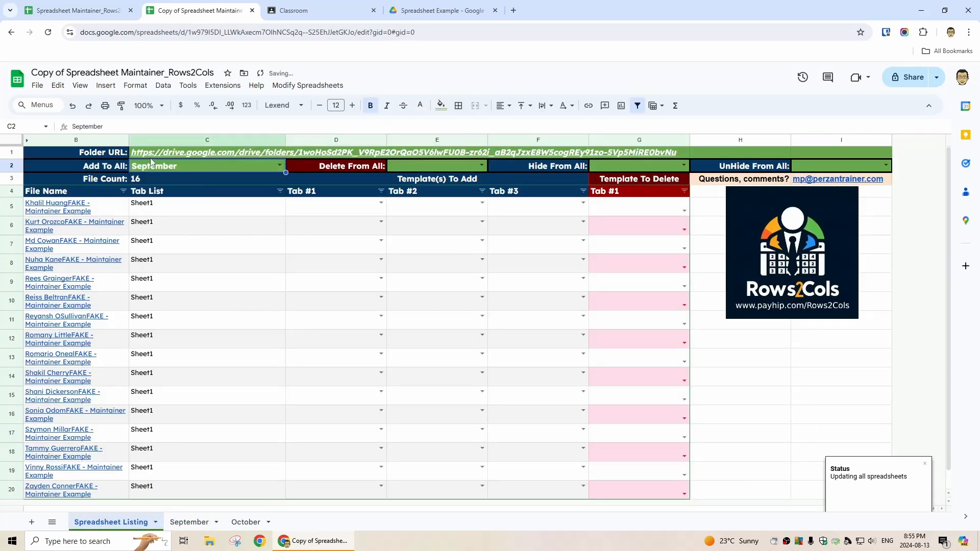
- Run 'Modify all of the spreadsheets' and open the first student's file from Drive
left_click(307, 85)
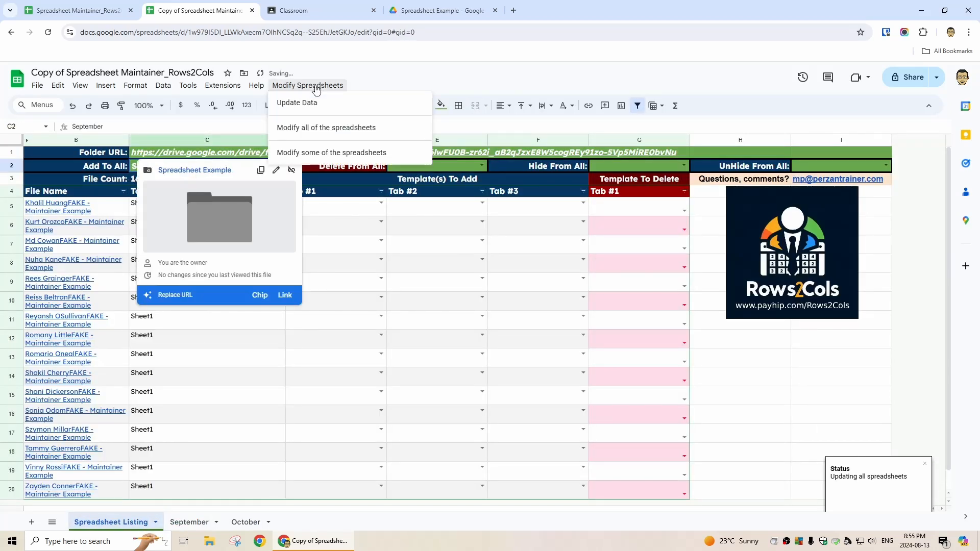
left_click(291, 132)
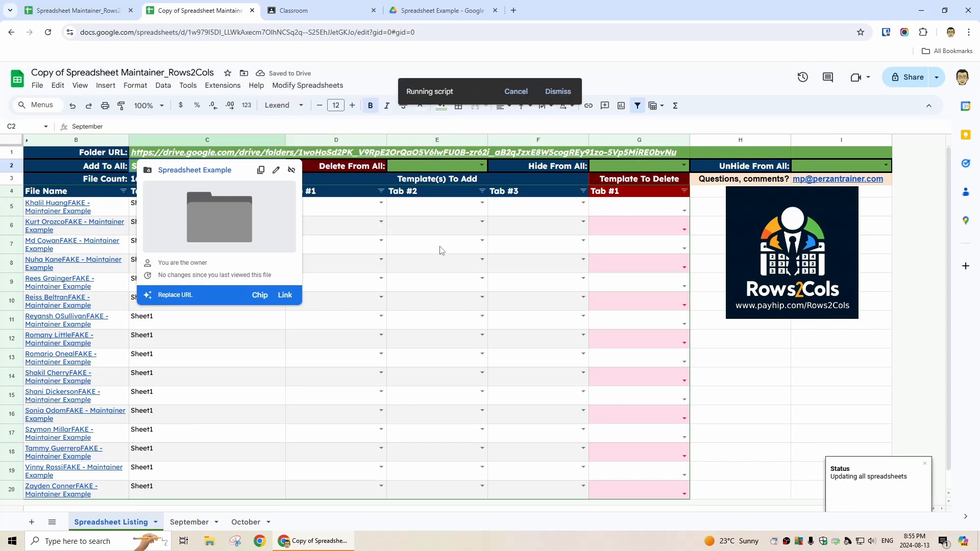
left_click(435, 12)
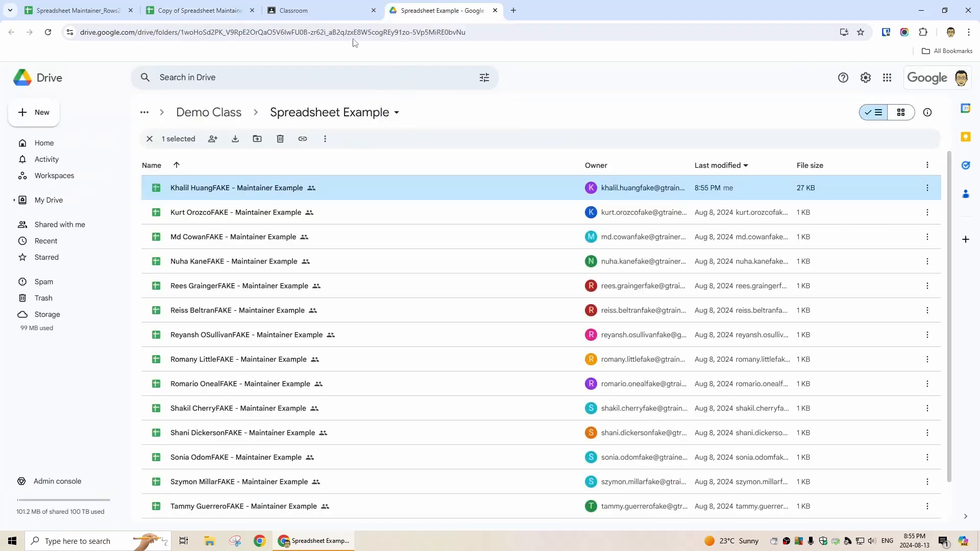
double_click(247, 188)
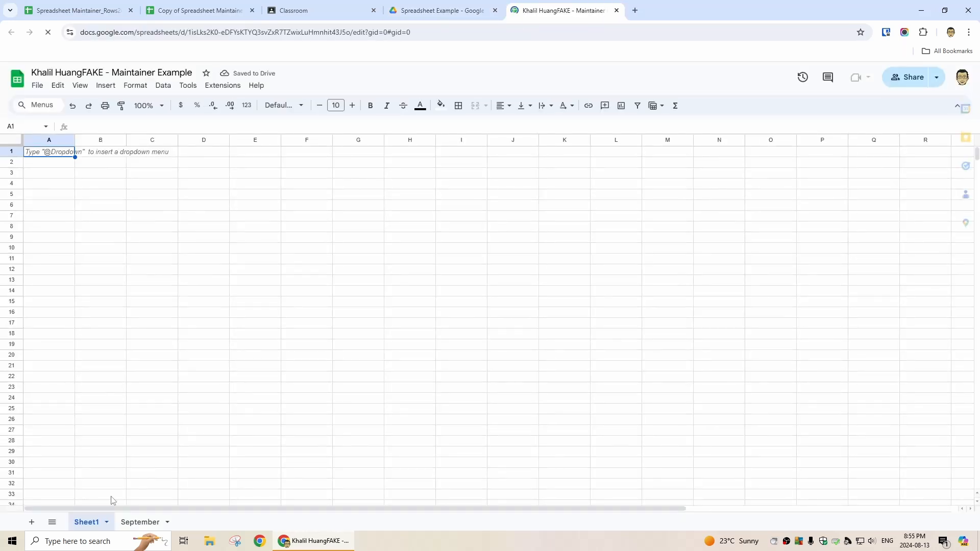
- Inspect the new September tab's image and date picker, then return to the maintainer sheet
left_click(145, 523)
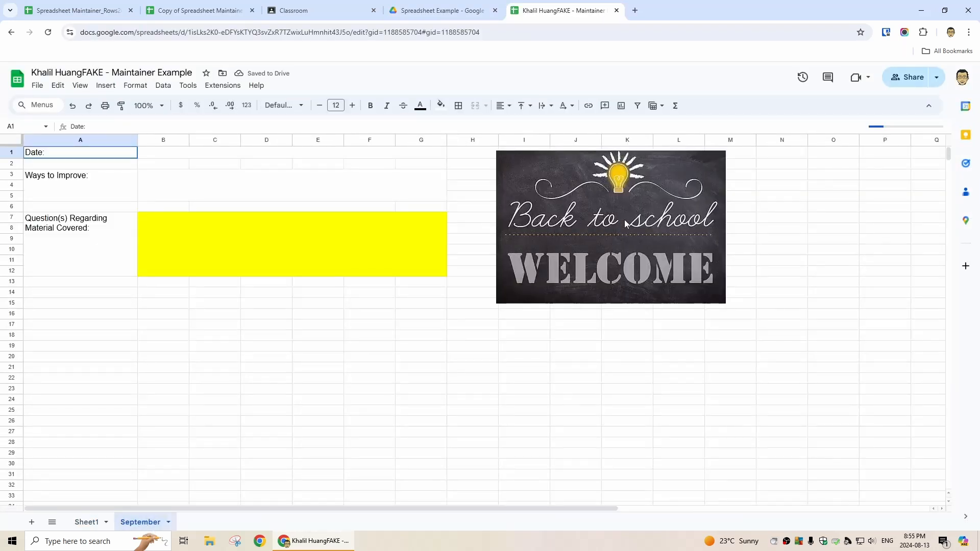
left_click(622, 218)
left_click(227, 153)
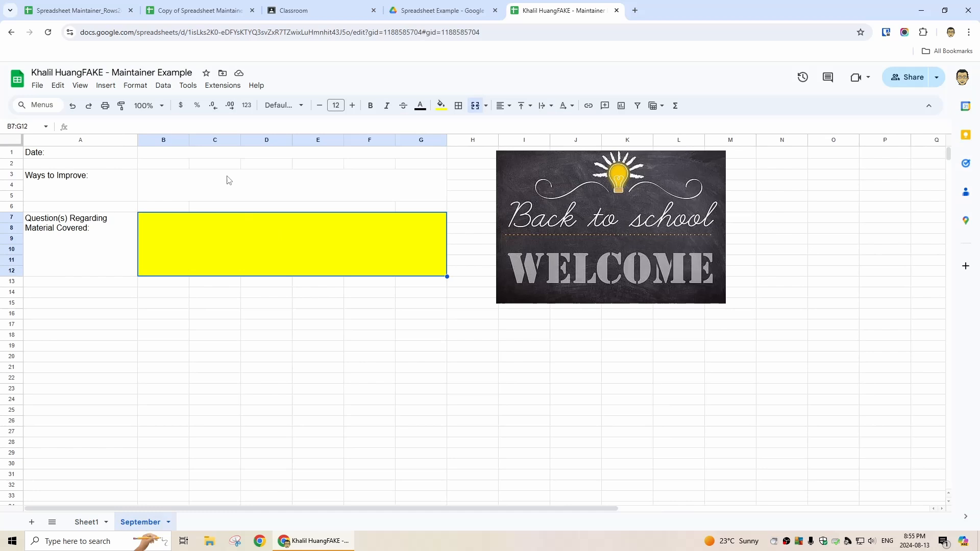
double_click(209, 155)
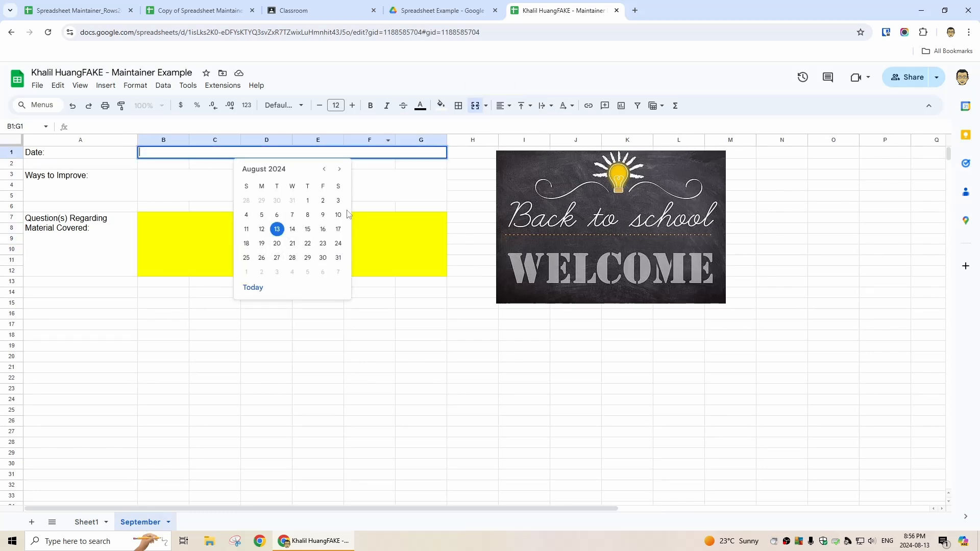
left_click(291, 11)
left_click(212, 8)
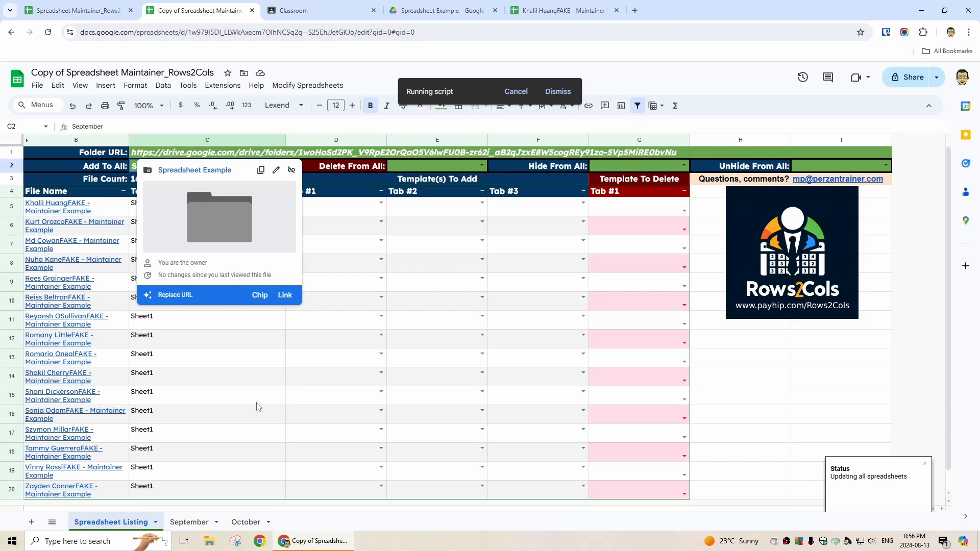
- Wait for the update to finish, reviewing the Delete From All and Hide From All choices
left_click(221, 378)
scroll(212, 392, "down", 1)
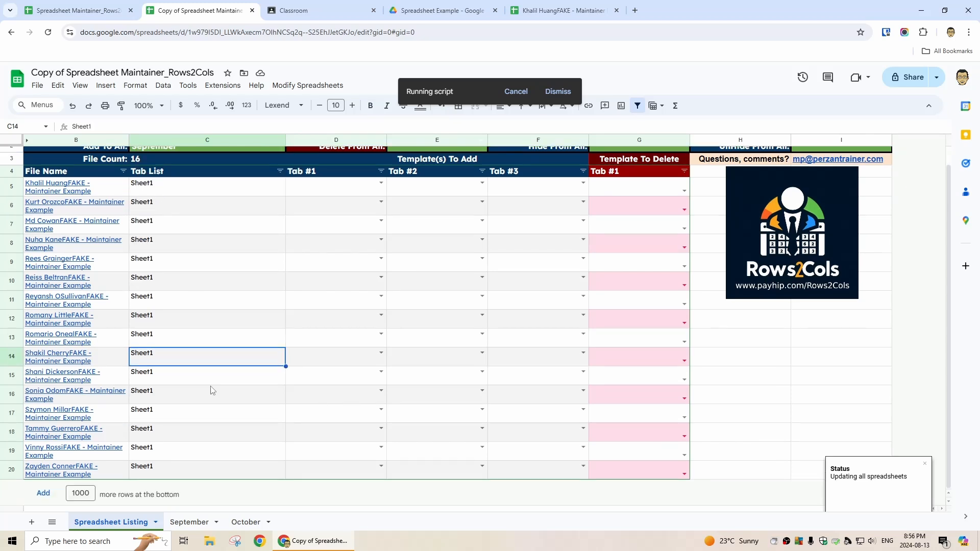
scroll(212, 394, "up", 1)
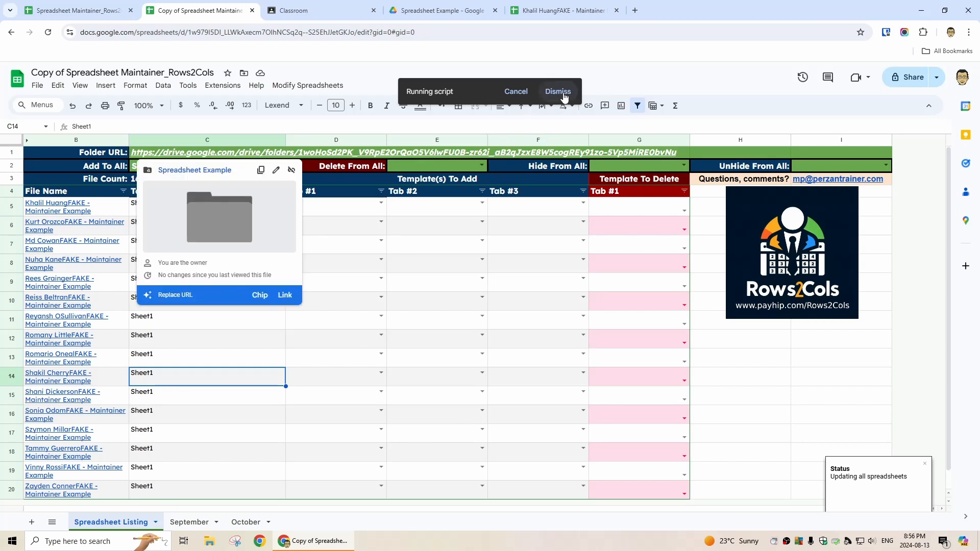
left_click(483, 166)
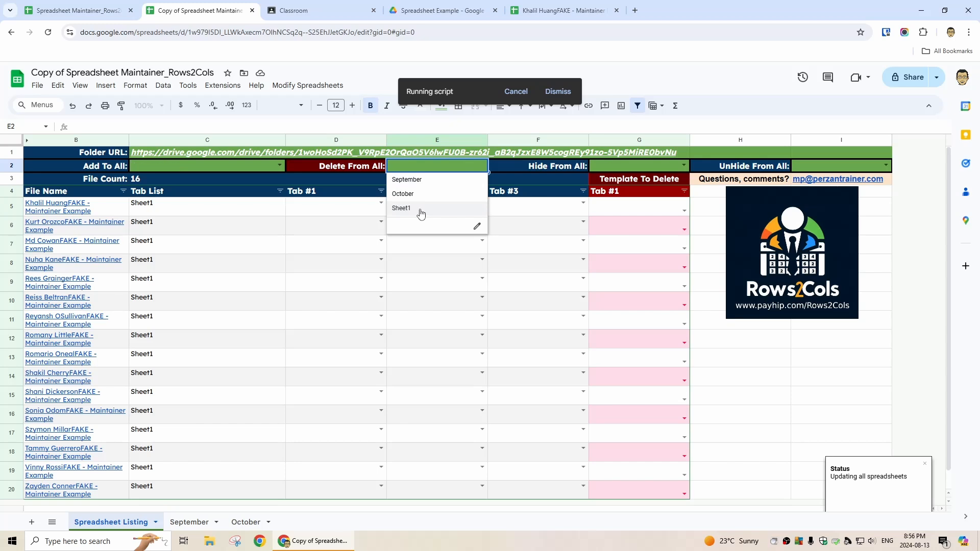
left_click(683, 166)
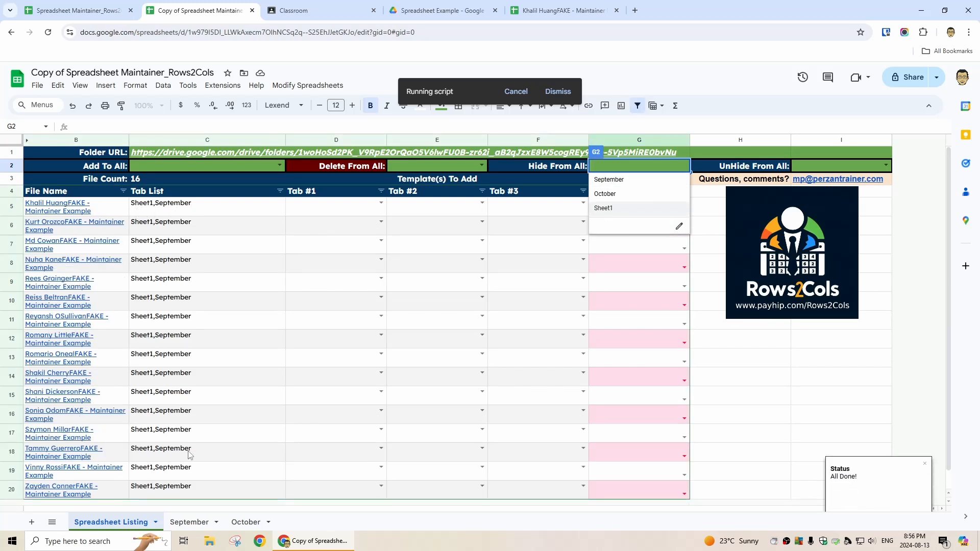
- Set October as row 5's Tab #1 and September as row 6's Template To Delete
left_click(380, 204)
left_click(337, 240)
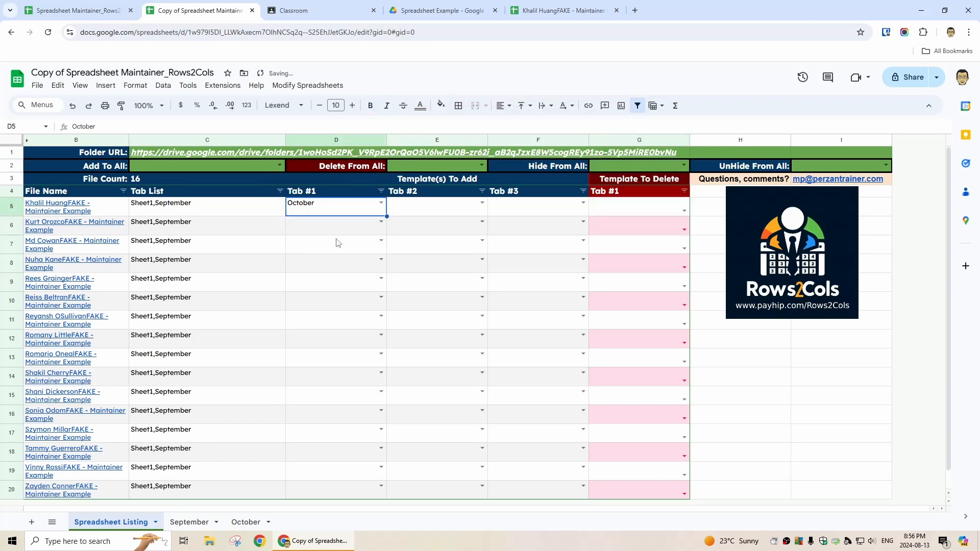
left_click(683, 229)
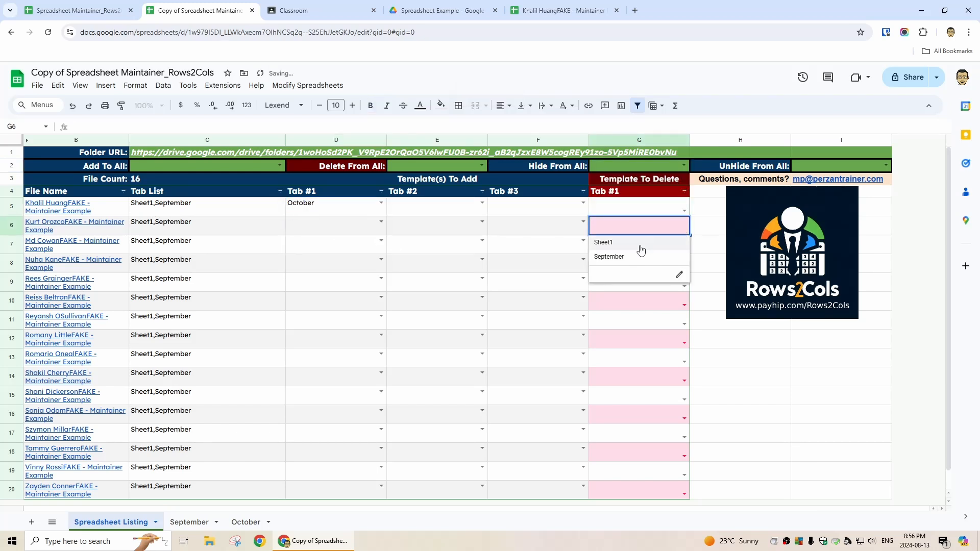
left_click(627, 258)
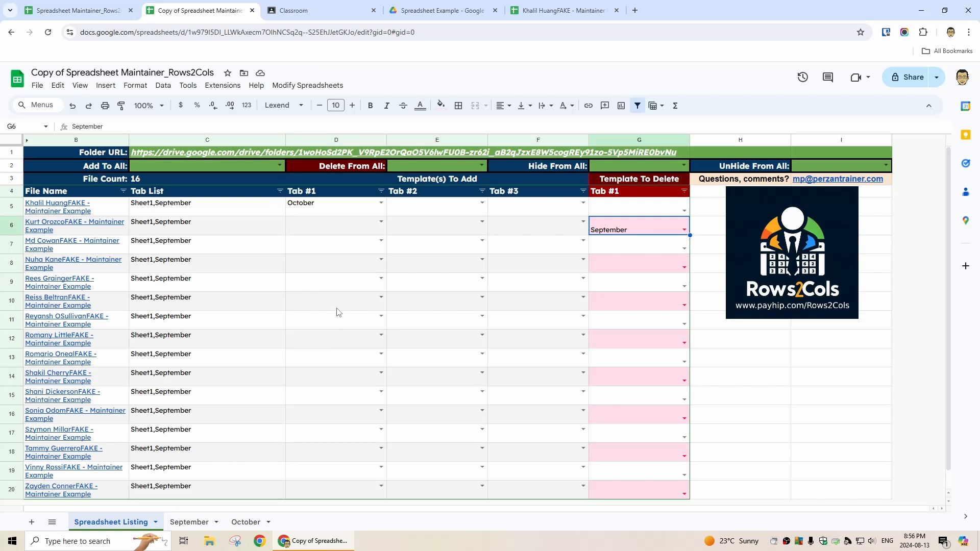
left_click(307, 85)
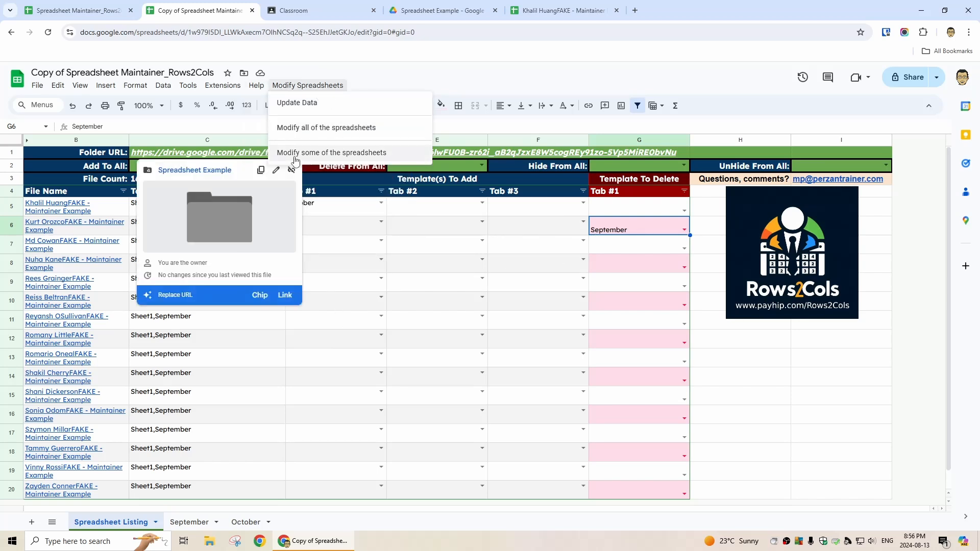
- Run 'Modify some of the spreadsheets' so the first student gains October and the second loses September
left_click(315, 153)
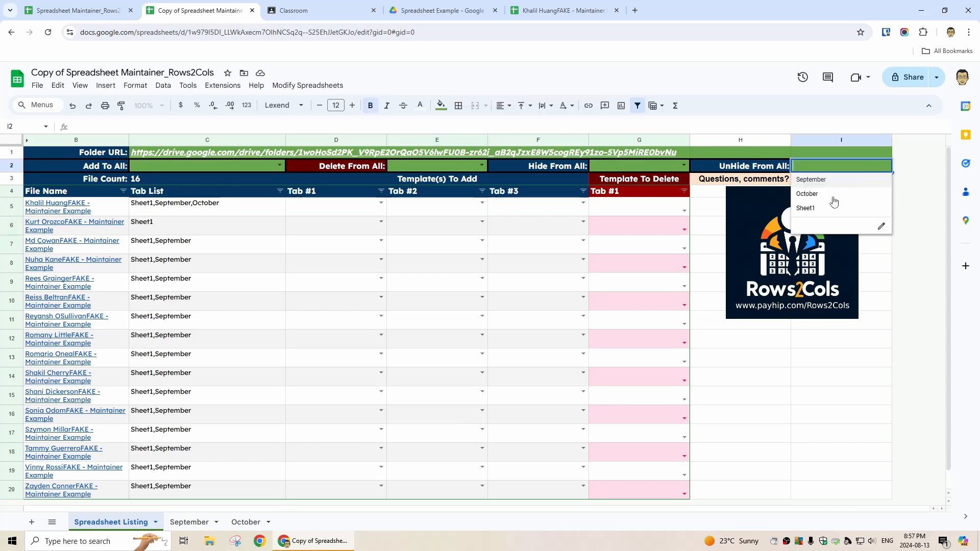
left_click(560, 207)
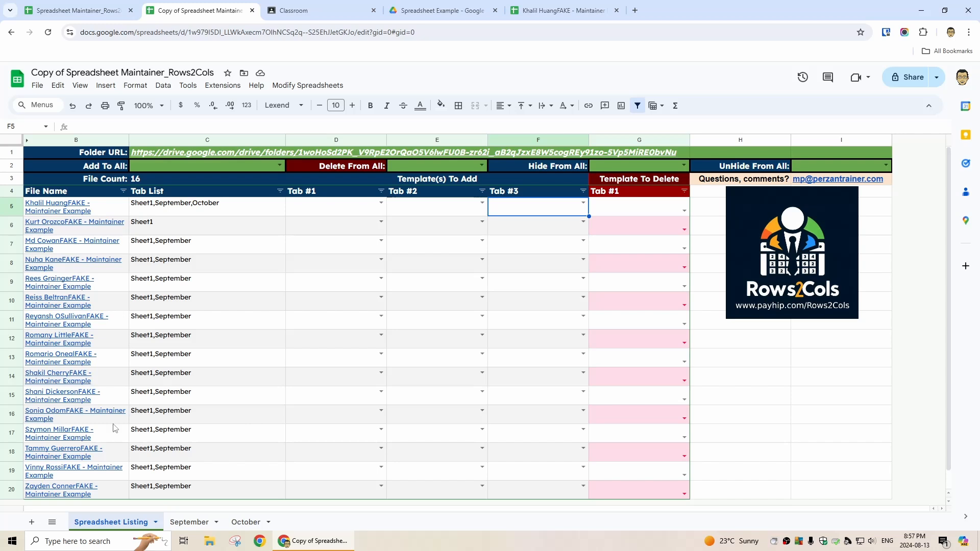
scroll(204, 447, "down", 1)
scroll(223, 223, "up", 1)
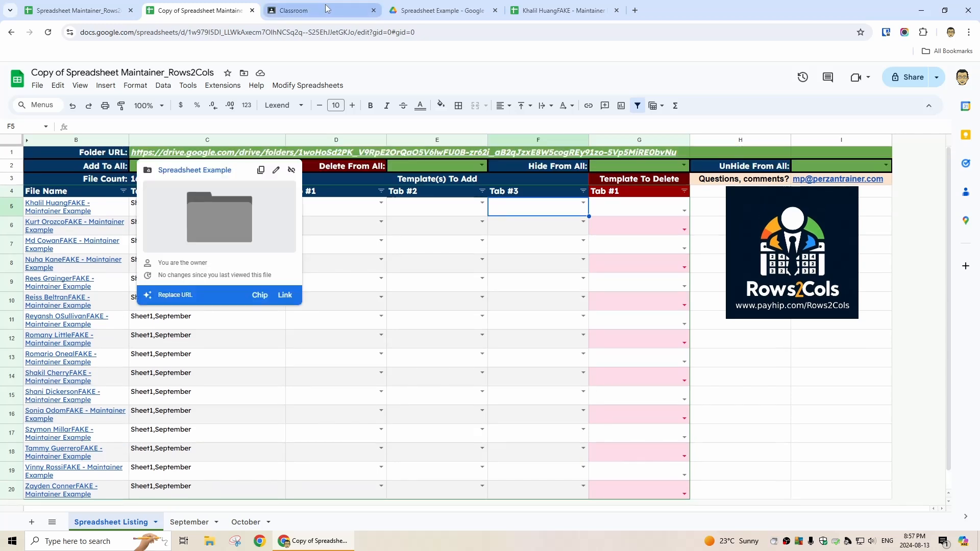
- Review the September and October template sheets and confirm the student's copy now shows the October tab
left_click(189, 522)
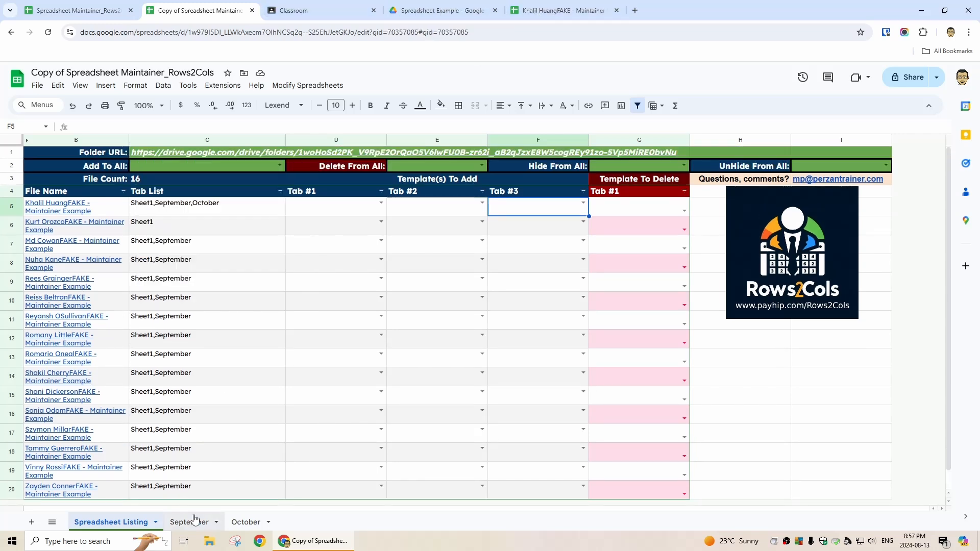
left_click(246, 526)
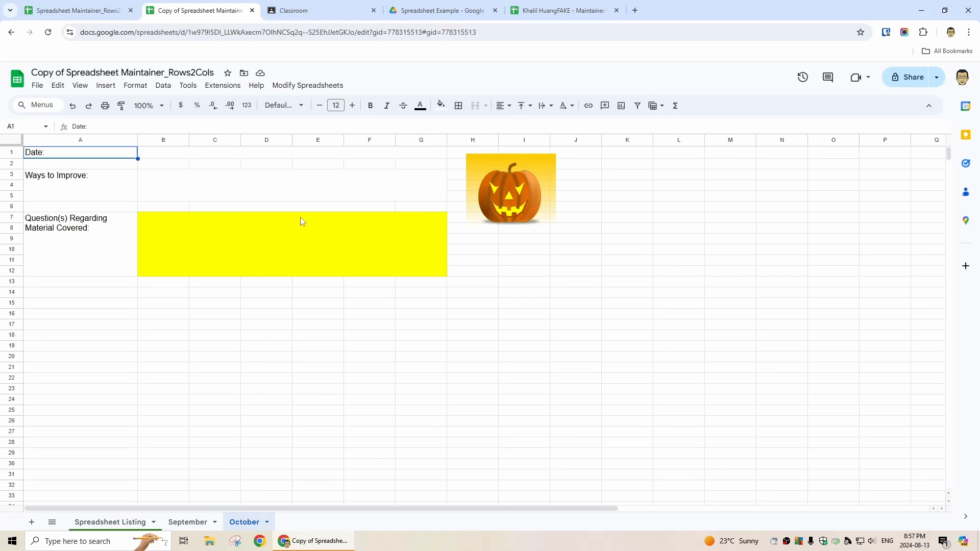
left_click(562, 11)
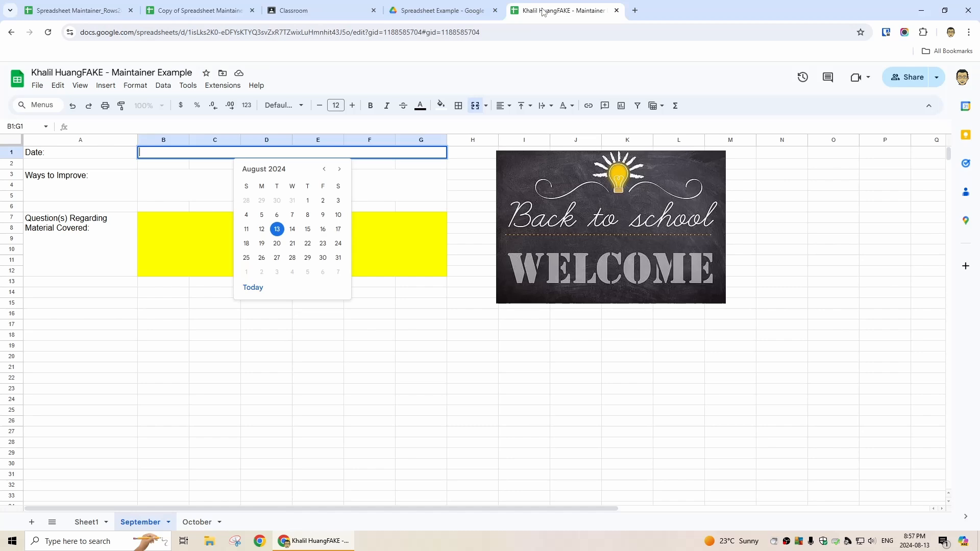
left_click(321, 10)
left_click(204, 12)
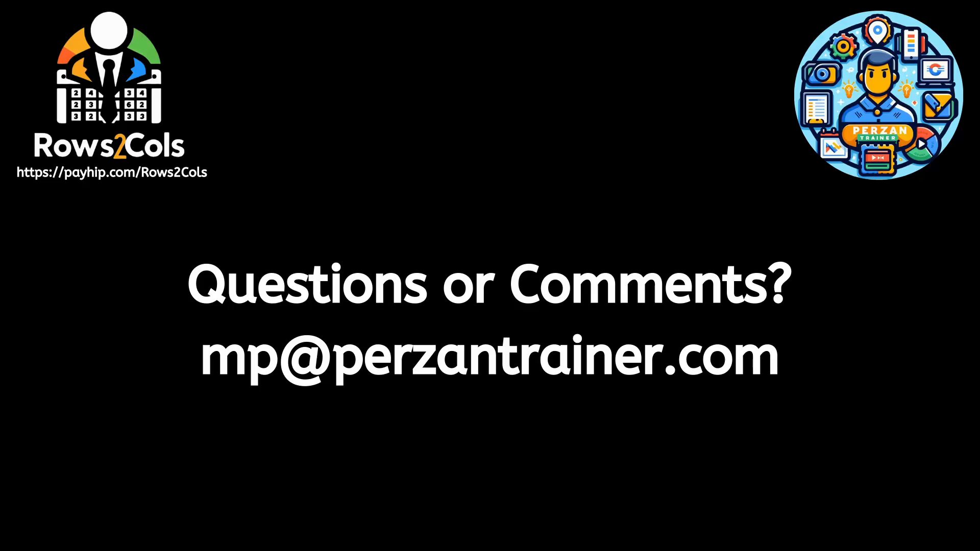